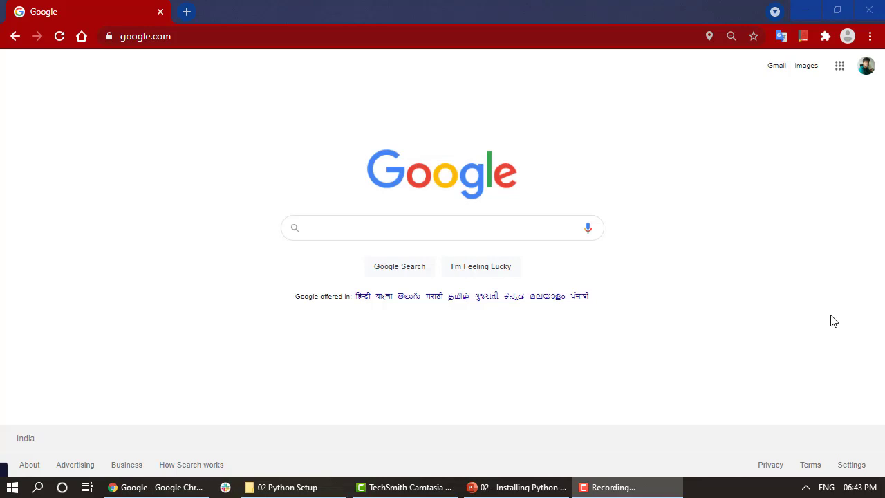
Search Google for 'anaconda navigator' using the 'ana' suggestion.
left_click(434, 223)
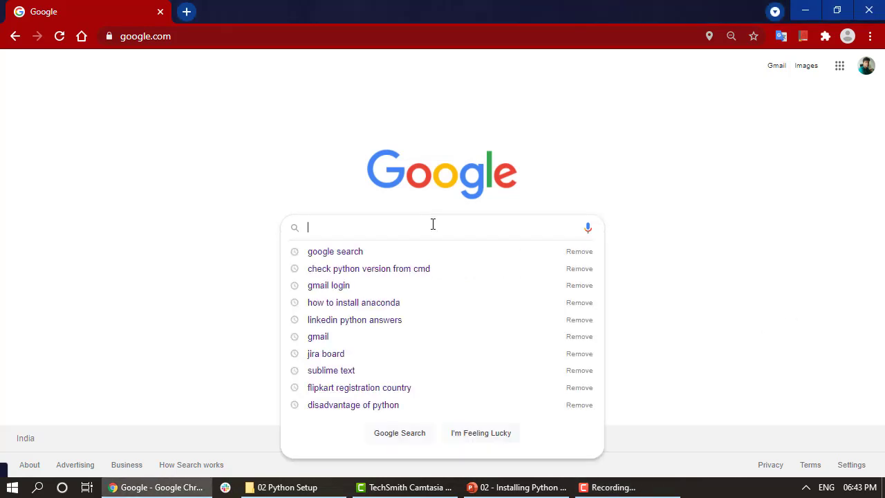
type("ana")
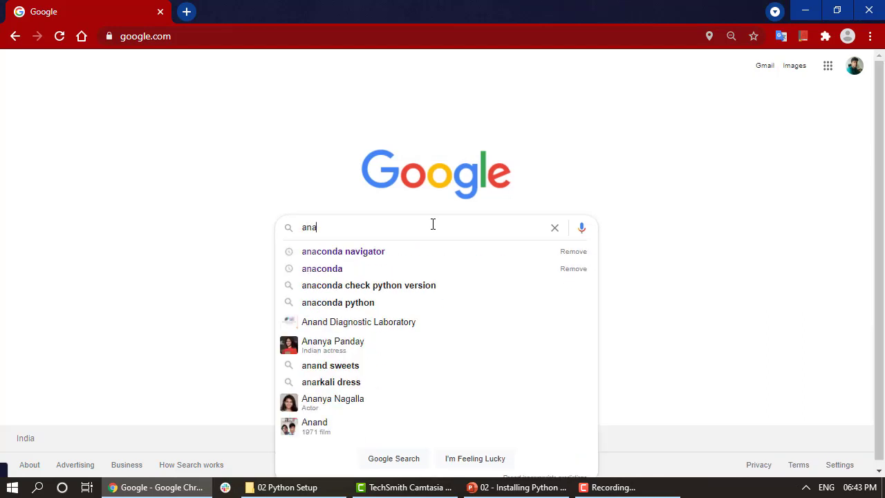
left_click(434, 251)
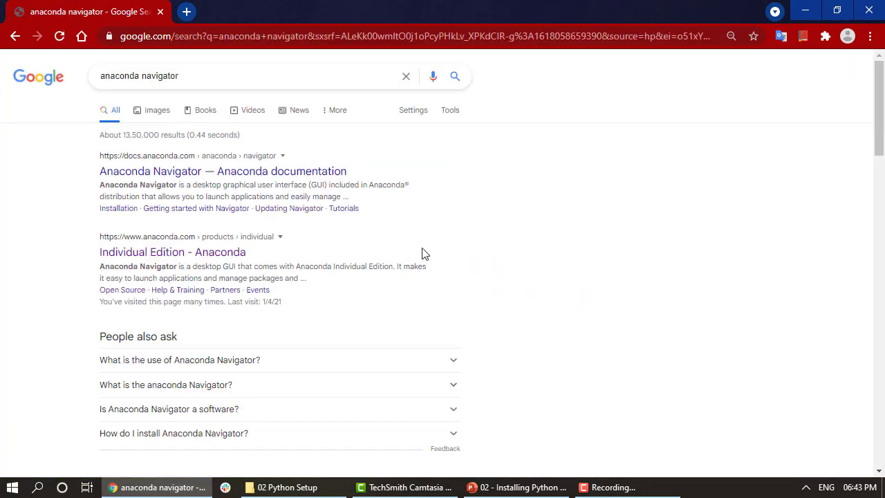
Open the Individual Edition - Anaconda result in a new tab and switch to it.
right_click(211, 255)
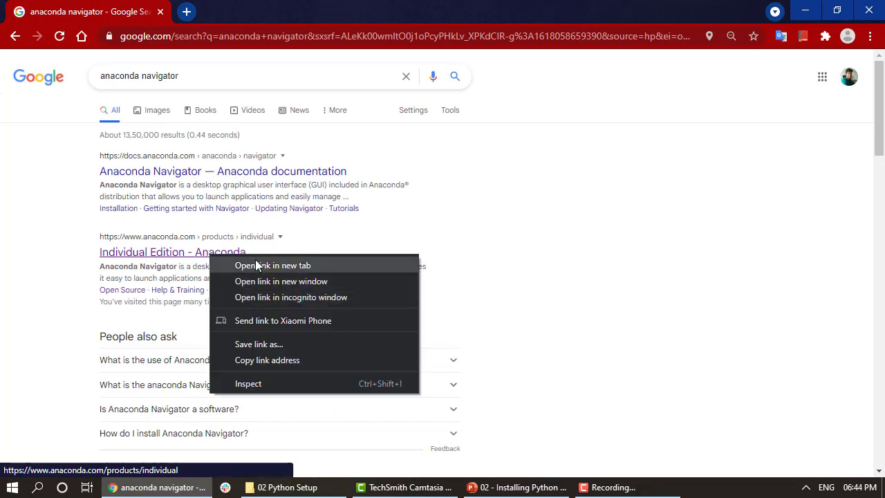
left_click(257, 265)
left_click(250, 8)
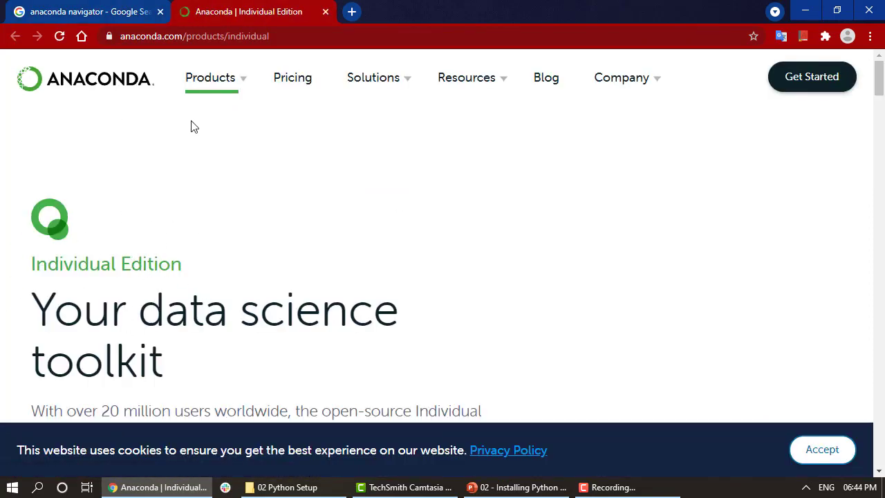
Jump to the Anaconda Installers section listing Python 3.8 installers for Windows, MacOS and Linux.
mouse_move(228, 96)
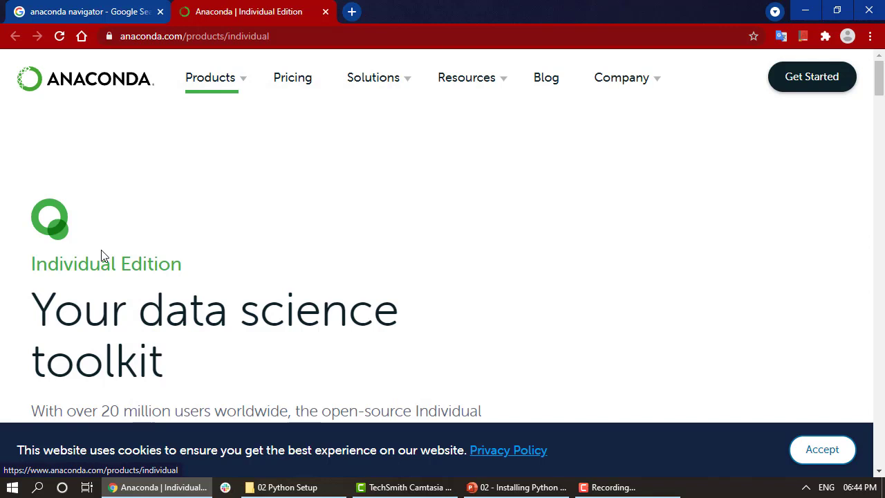
scroll(122, 309, "down", 1)
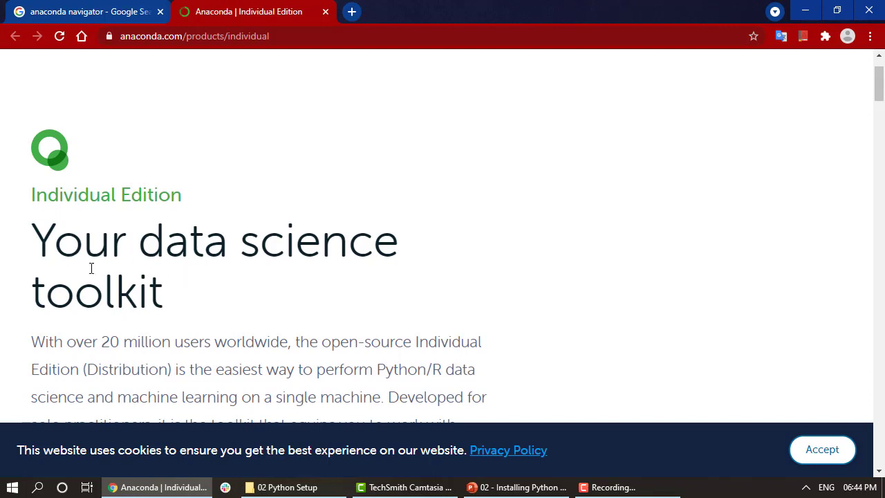
scroll(140, 236, "down", 5)
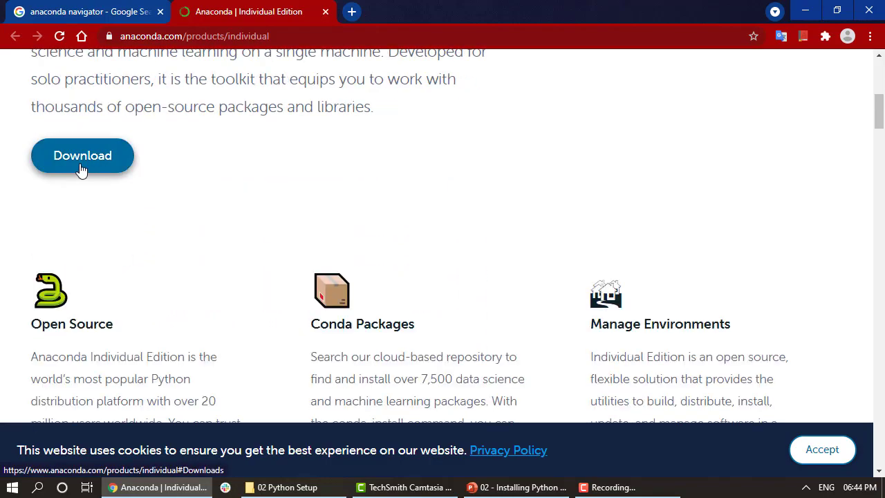
left_click(81, 170)
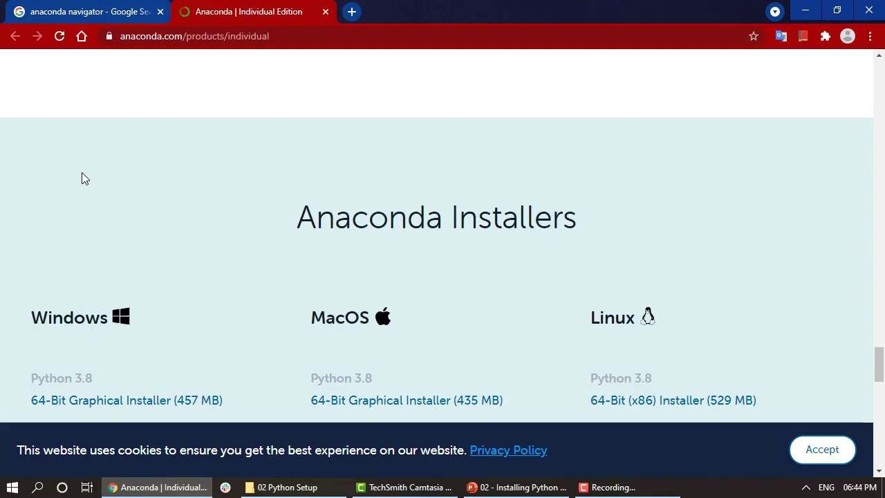
scroll(244, 127, "down", 1)
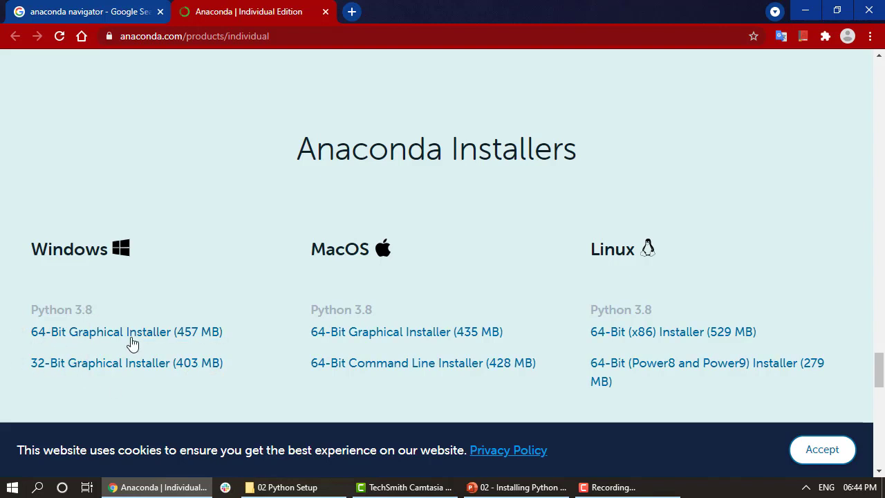
scroll(119, 365, "down", 1)
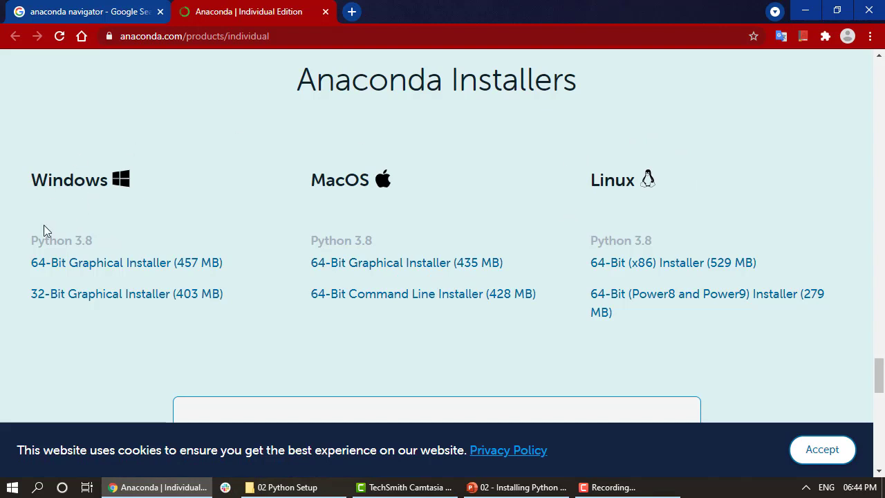
Download the Windows 64-Bit Graphical Installer, then open the Anaconda Navigator documentation result.
left_click(69, 269)
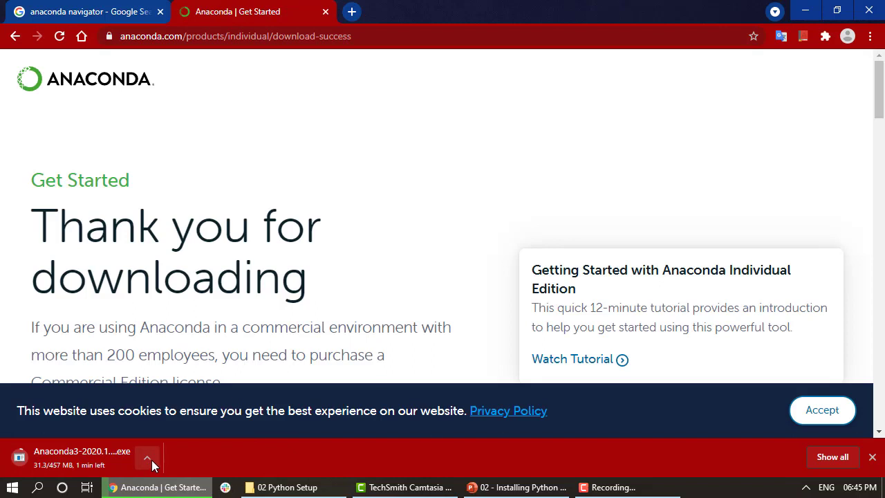
left_click(87, 8)
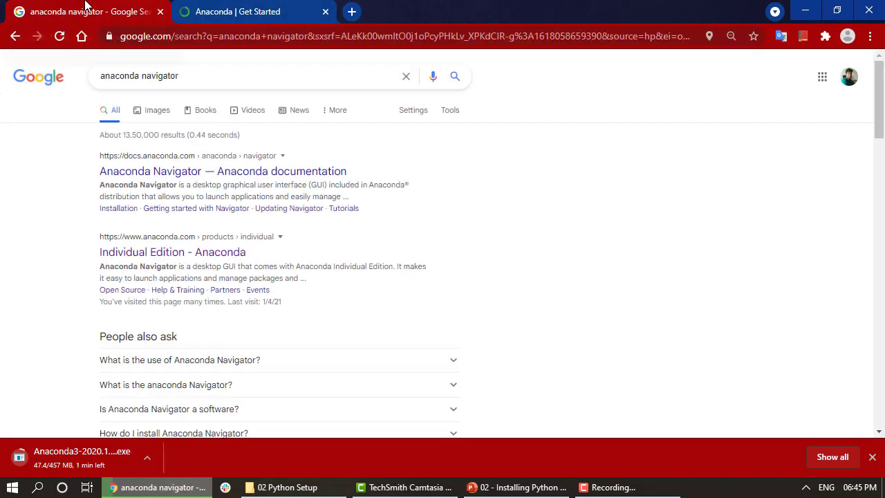
left_click(192, 173)
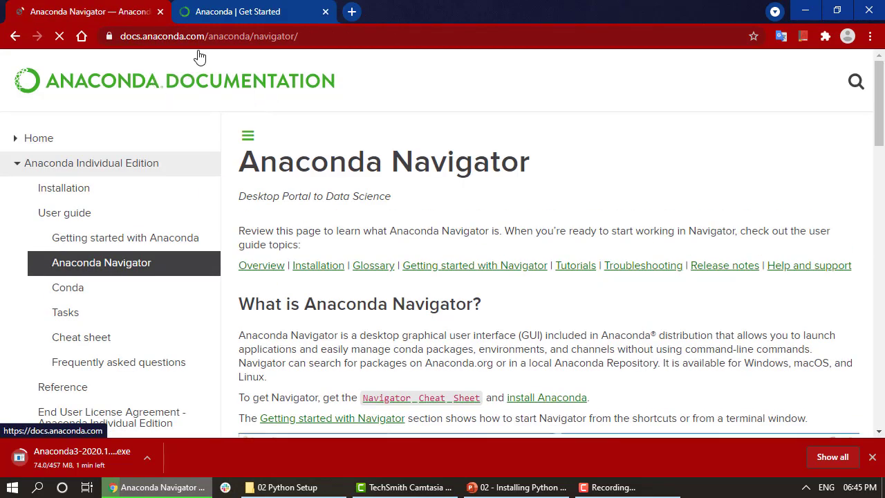
Dismiss the downloads bar and browse the Installation page's system requirements.
scroll(318, 174, "down", 1)
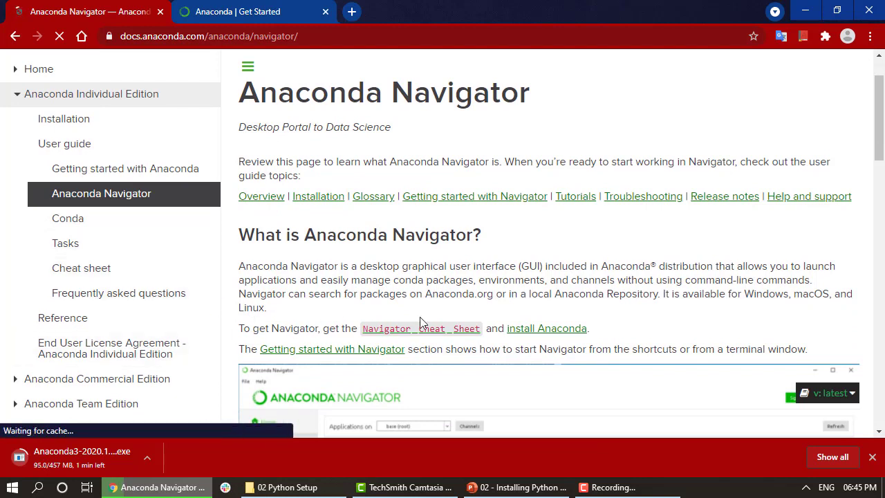
scroll(572, 311, "down", 1)
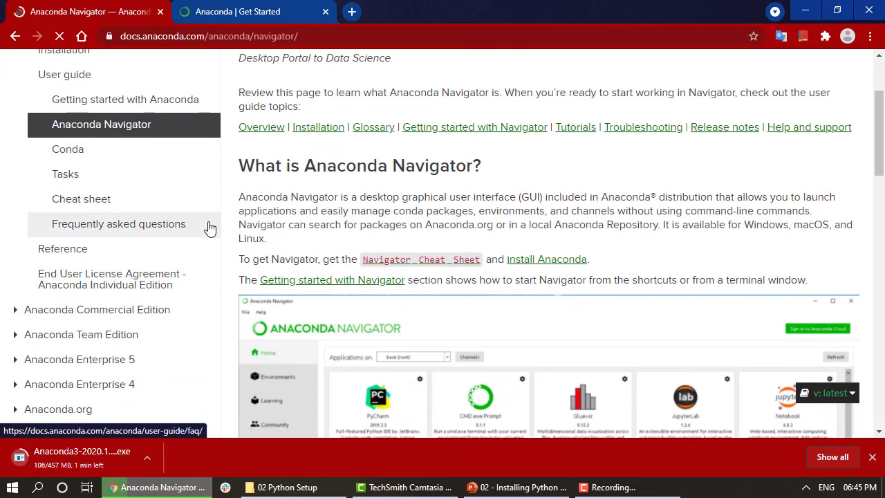
scroll(193, 256, "down", 1)
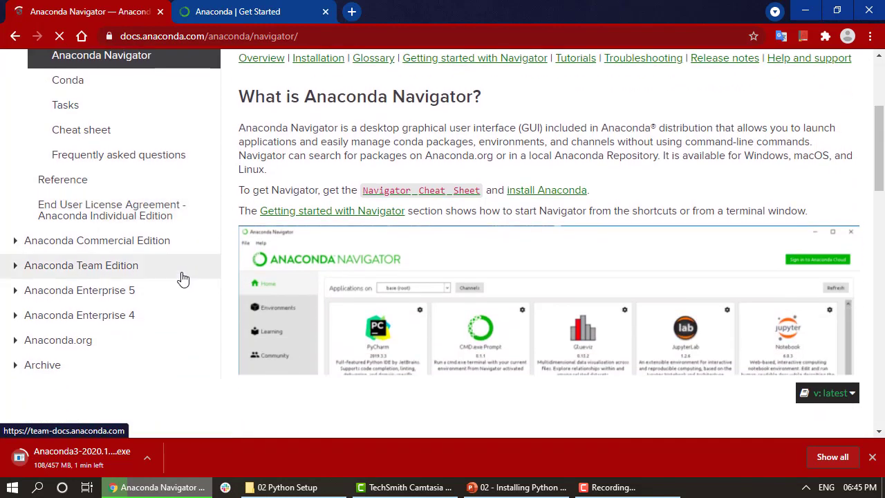
left_click(872, 457)
scroll(90, 275, "up", 3)
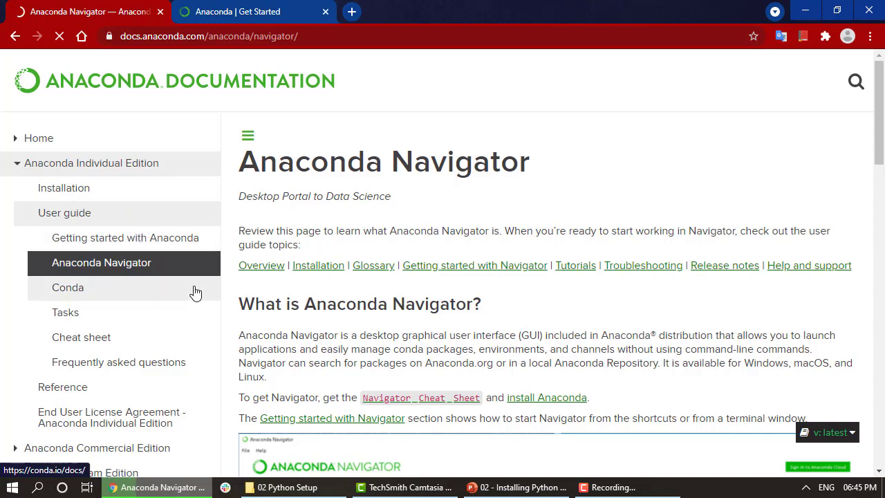
scroll(207, 221, "down", 3)
scroll(324, 253, "up", 2)
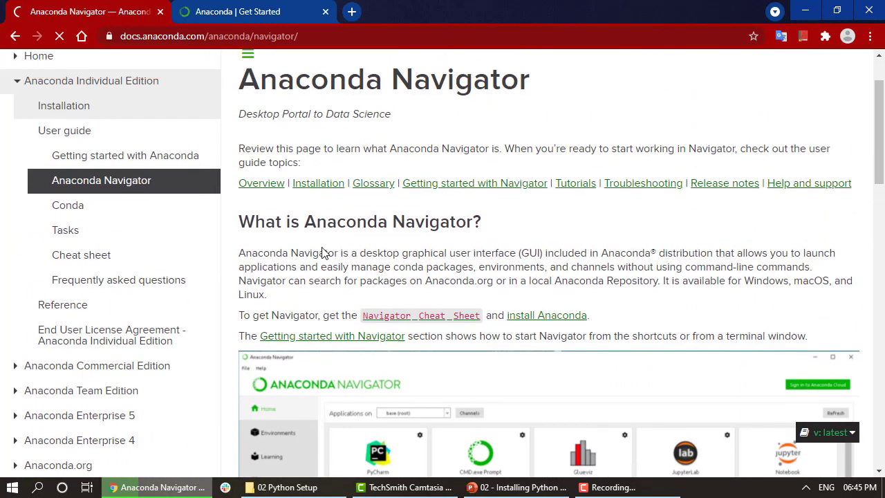
scroll(484, 208, "down", 2)
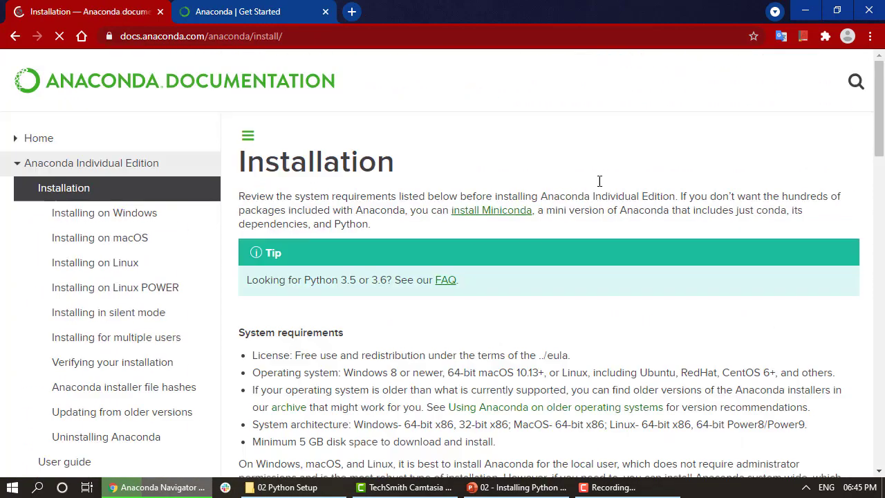
Move from the system requirements to the Installing on Windows guide in the sidebar.
scroll(348, 239, "down", 1)
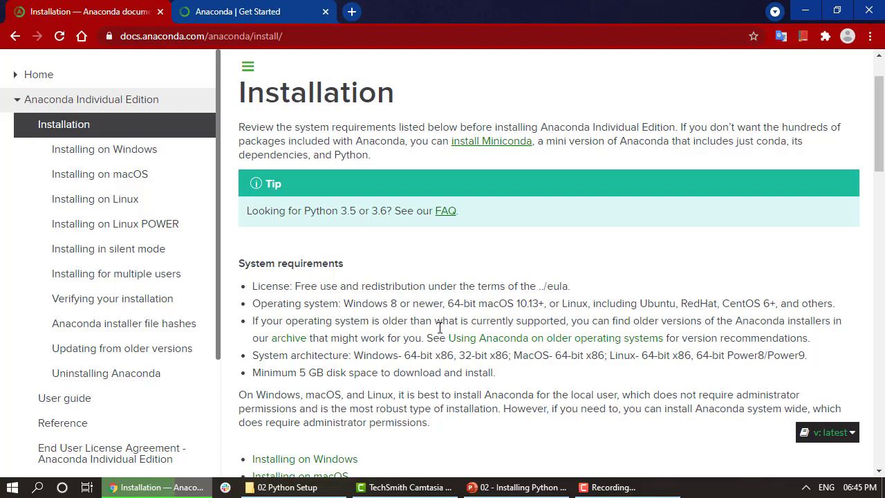
left_click(135, 154)
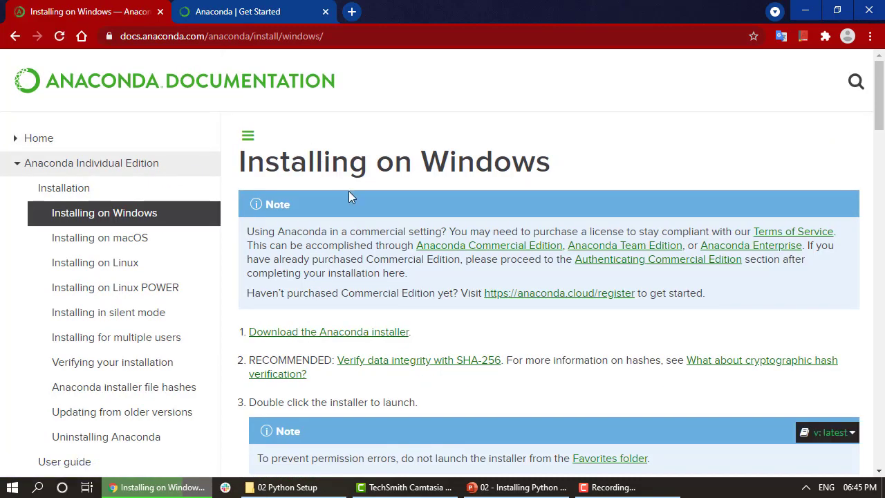
Read through the Installing on Windows steps down to the guide's footer.
scroll(350, 196, "down", 8)
scroll(350, 228, "down", 2)
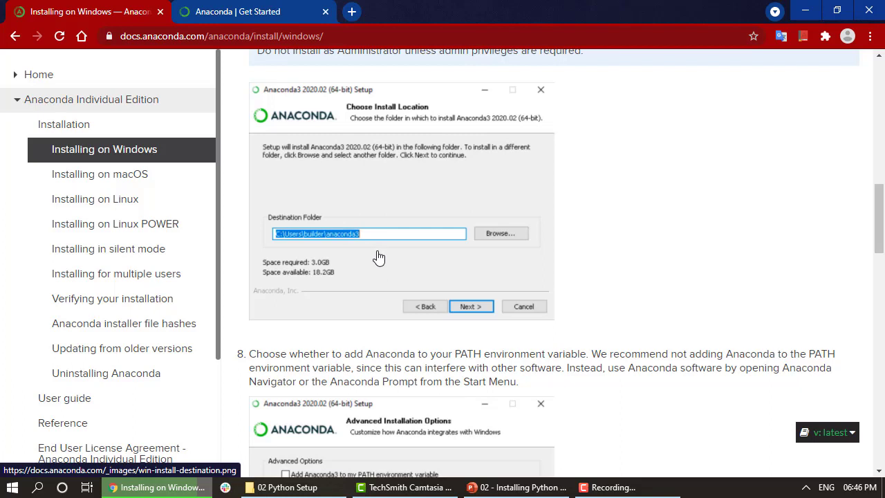
scroll(471, 304, "down", 1)
scroll(471, 304, "down", 4)
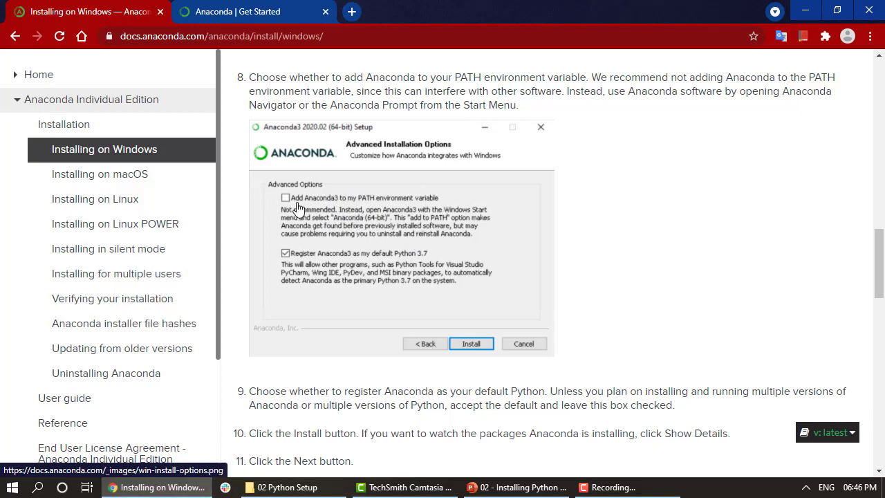
scroll(298, 268, "down", 2)
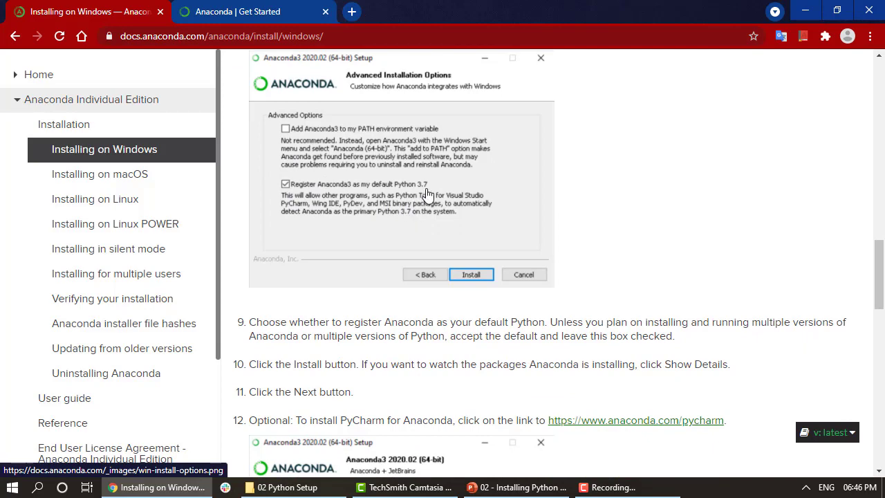
scroll(472, 277, "down", 2)
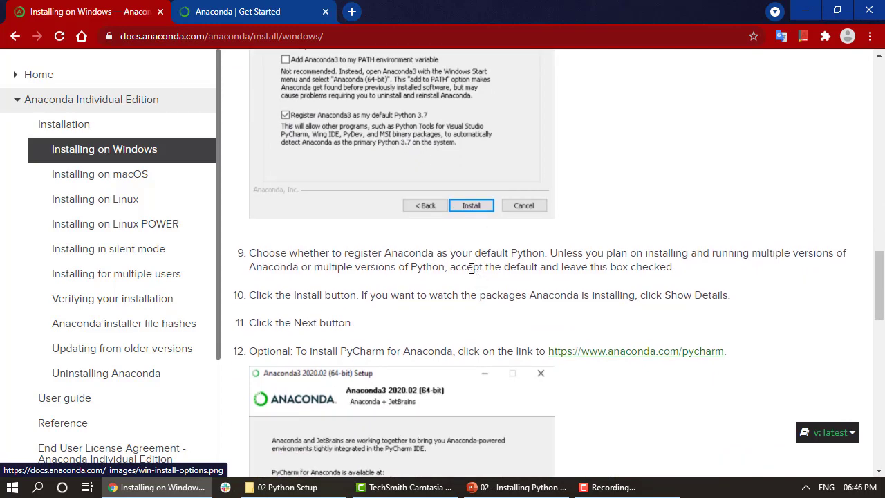
scroll(327, 257, "down", 6)
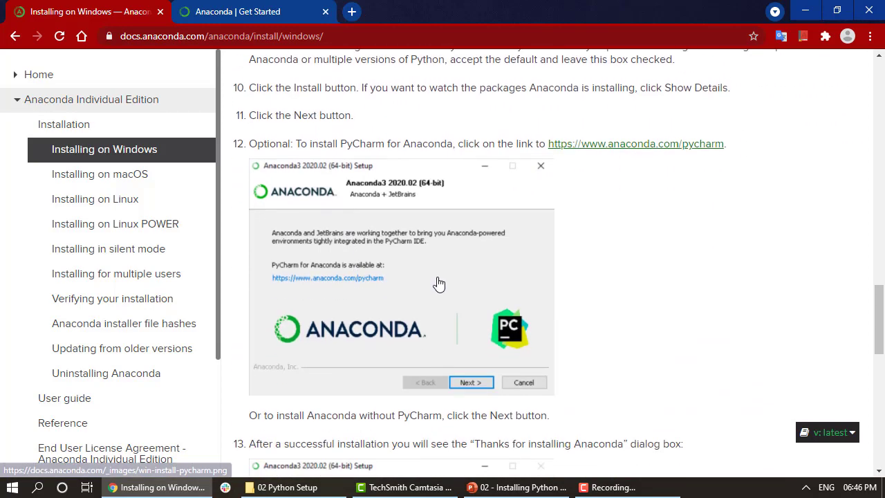
scroll(442, 263, "down", 4)
scroll(429, 201, "down", 2)
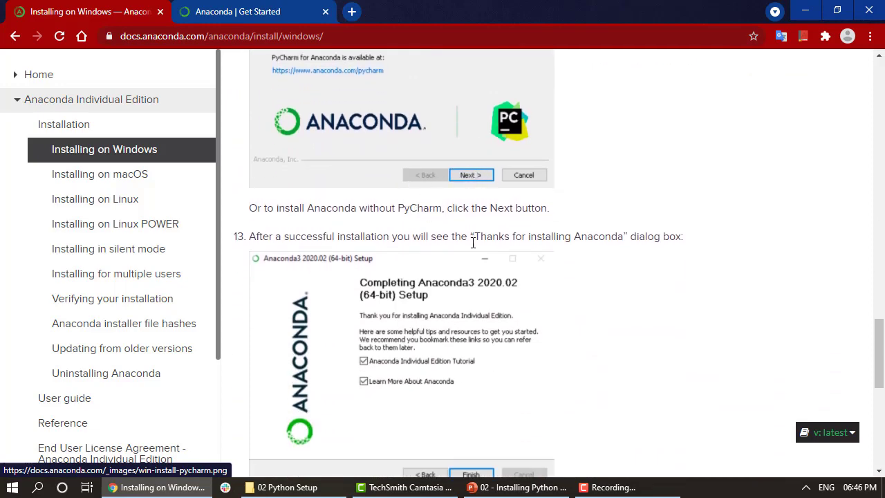
scroll(468, 259, "down", 5)
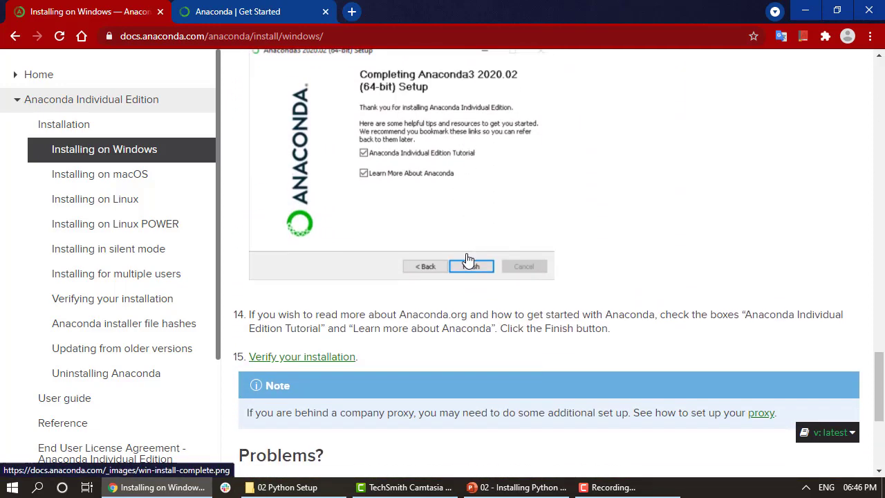
scroll(468, 259, "down", 1)
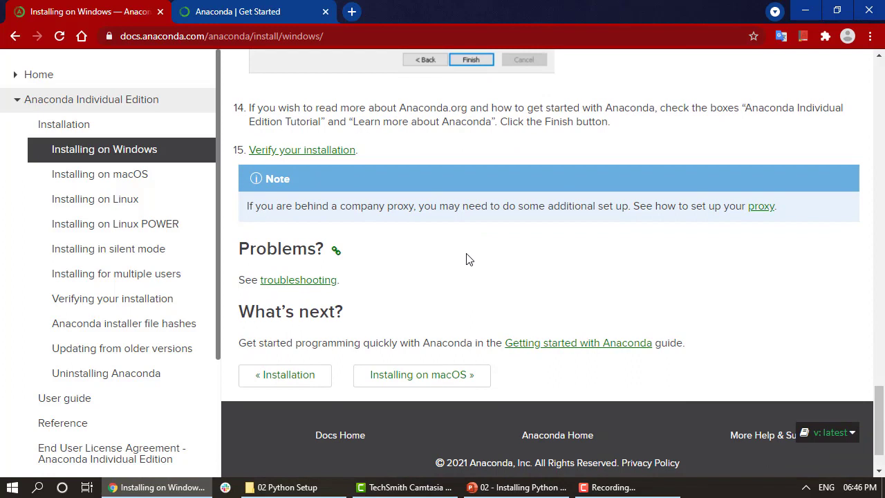
Show the Windows desktop with its Anaconda Navigator shortcut.
scroll(468, 258, "up", 1)
scroll(468, 259, "down", 2)
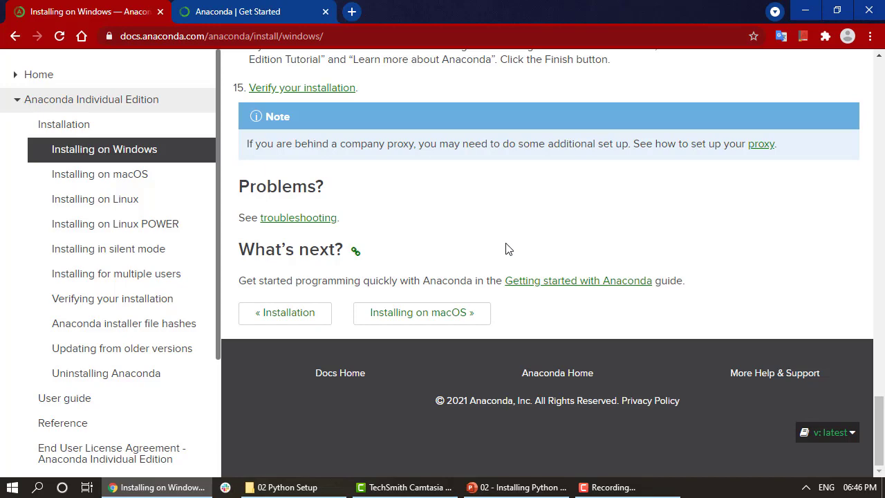
scroll(505, 249, "up", 5)
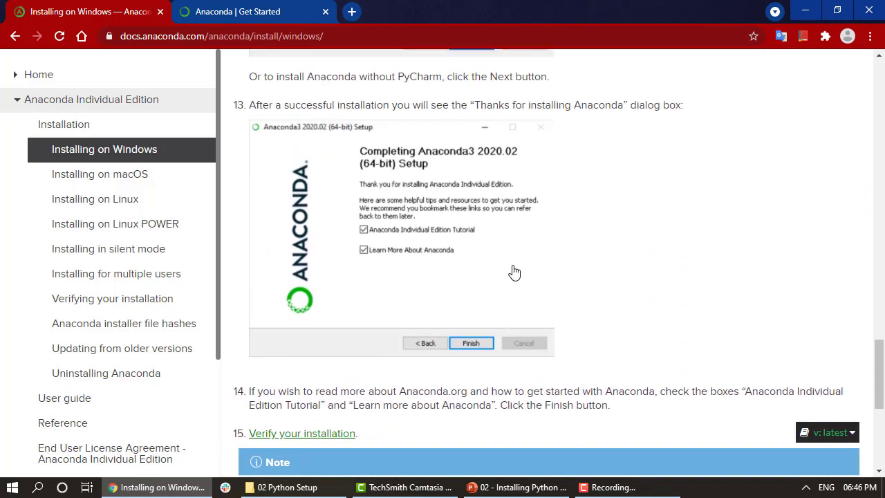
left_click(882, 490)
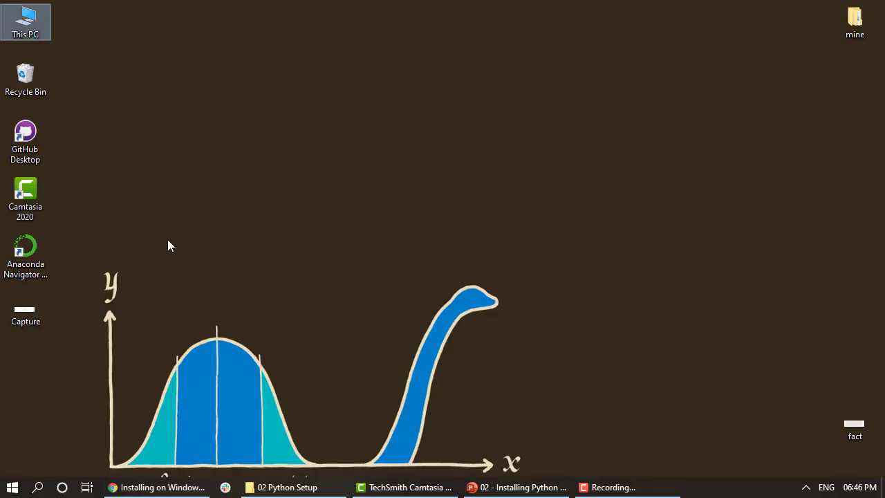
Launch Anaconda Navigator from its desktop shortcut to reach the Home applications list.
double_click(35, 262)
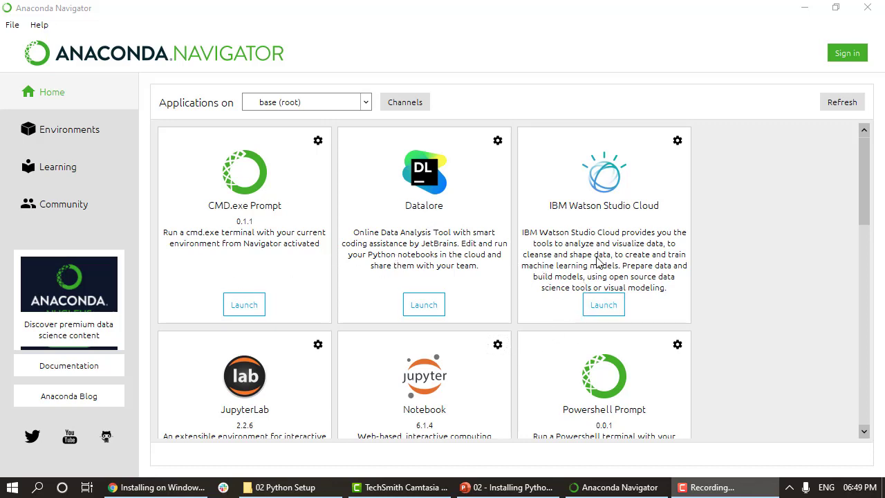
left_click_drag(865, 167, 863, 203)
scroll(795, 263, "down", 4)
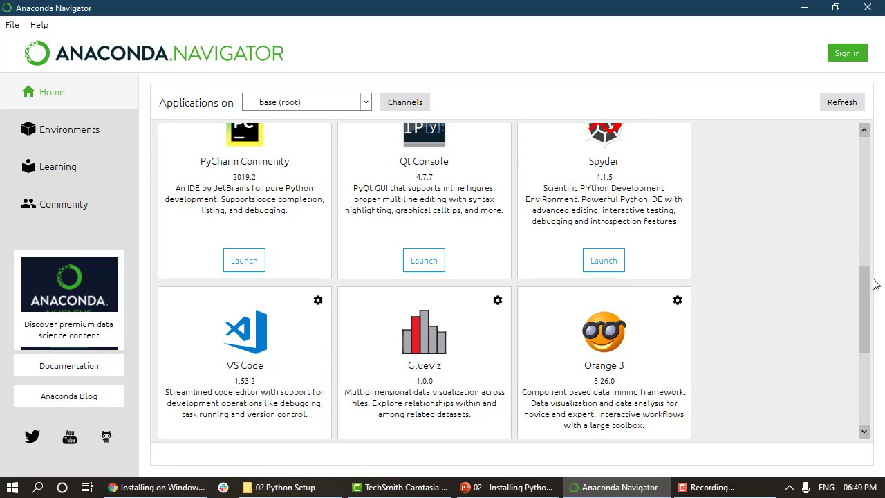
left_click_drag(865, 294, 874, 145)
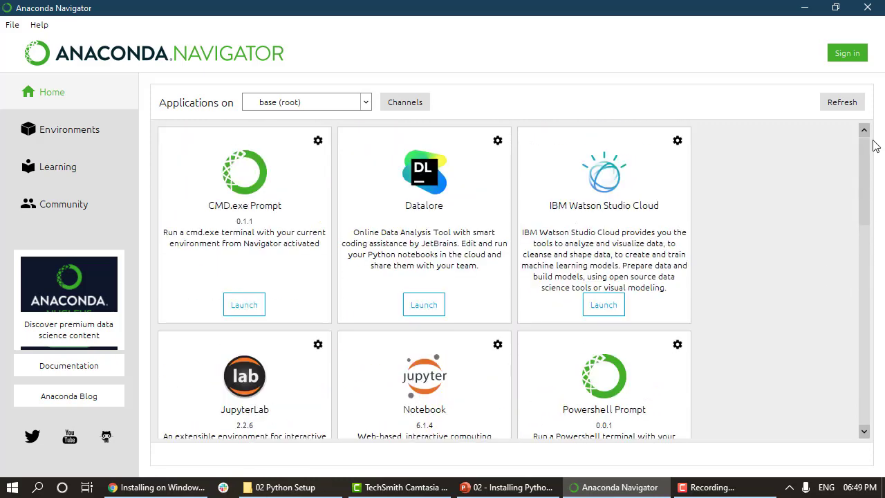
scroll(514, 346, "down", 5)
scroll(498, 343, "up", 5)
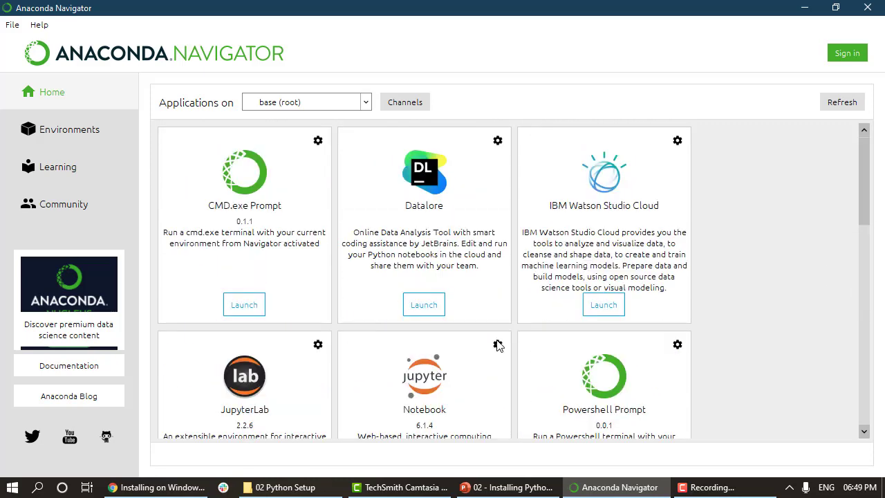